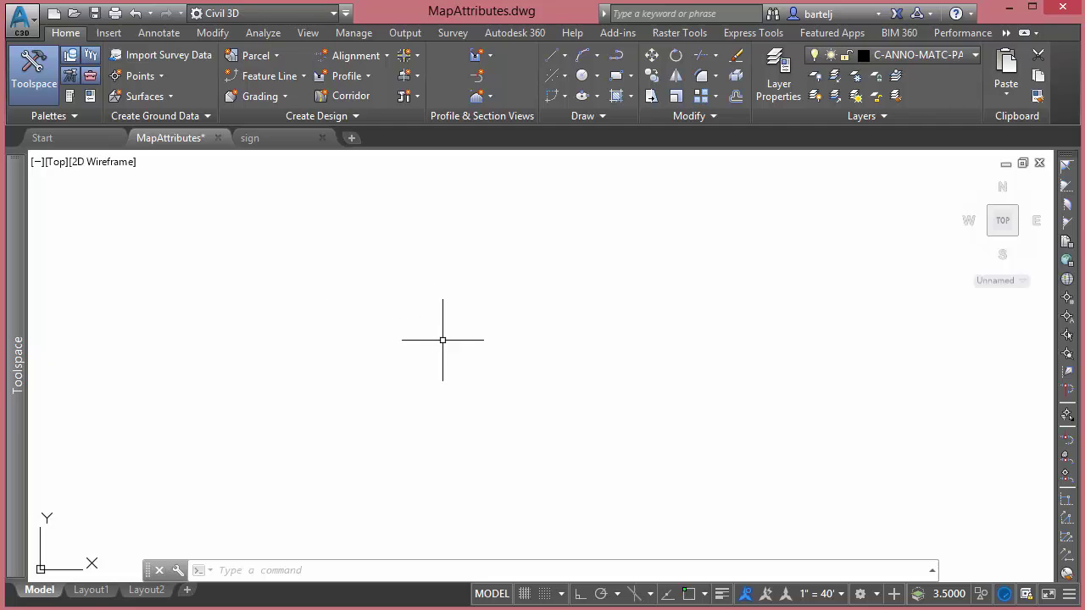
# Run MAPIMPORT and choose Sign.shp to bring up the Sign layer's import settings
pyautogui.write('MAPImpor')
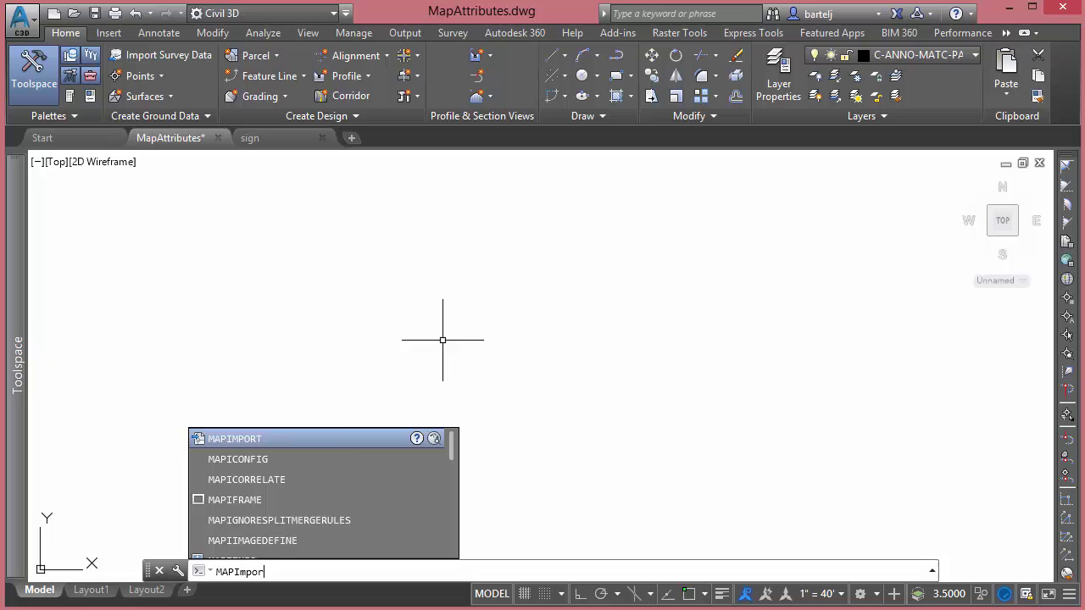
pyautogui.write('T')
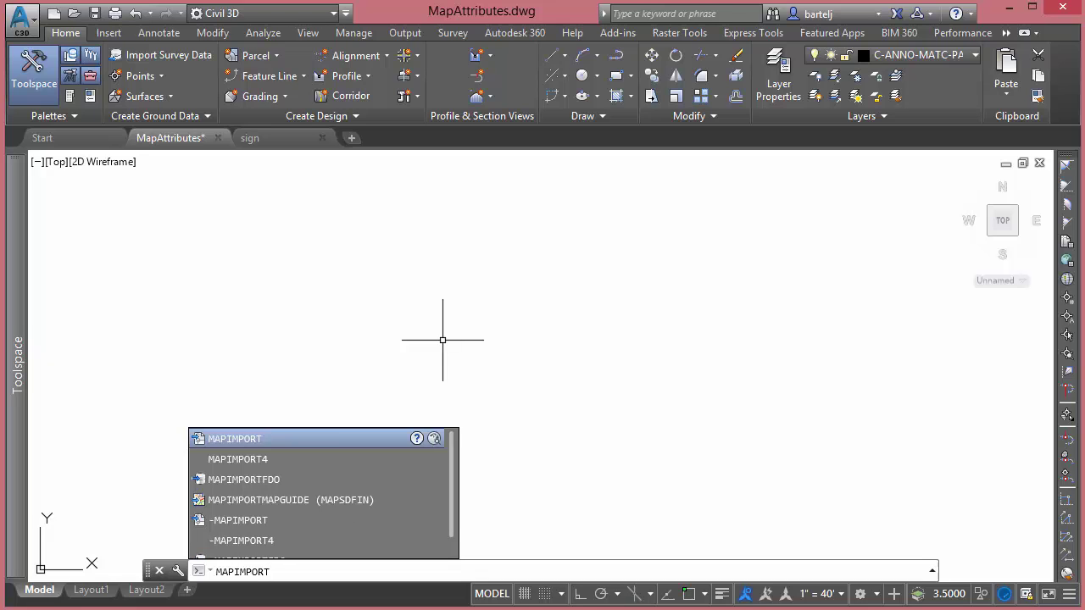
pyautogui.press('Return')
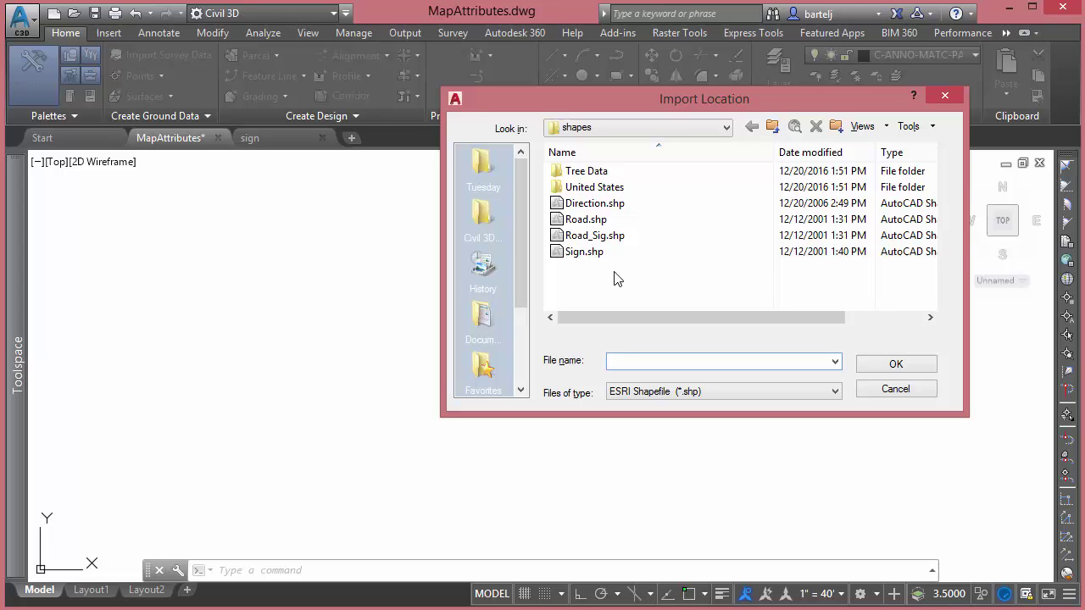
pyautogui.click(573, 252)
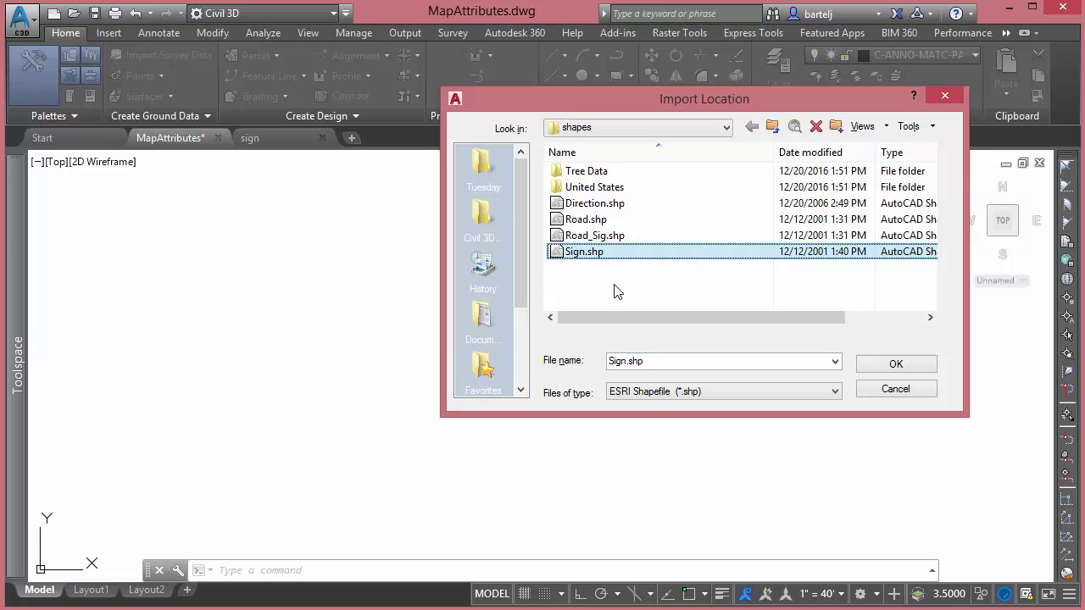
pyautogui.click(873, 363)
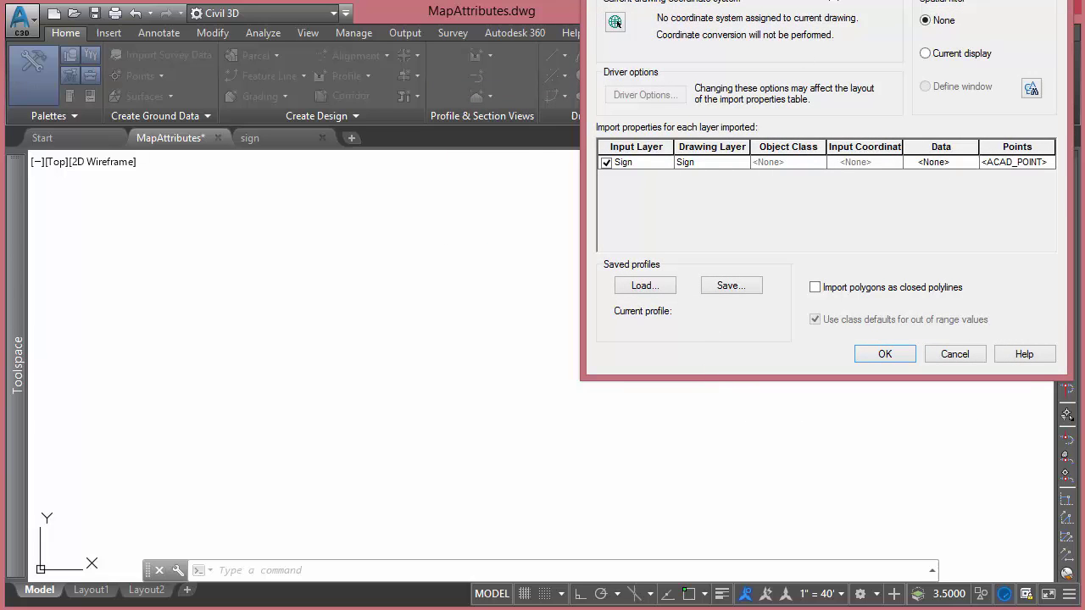
pyautogui.moveTo(831, 2); pyautogui.dragTo(599, 90)
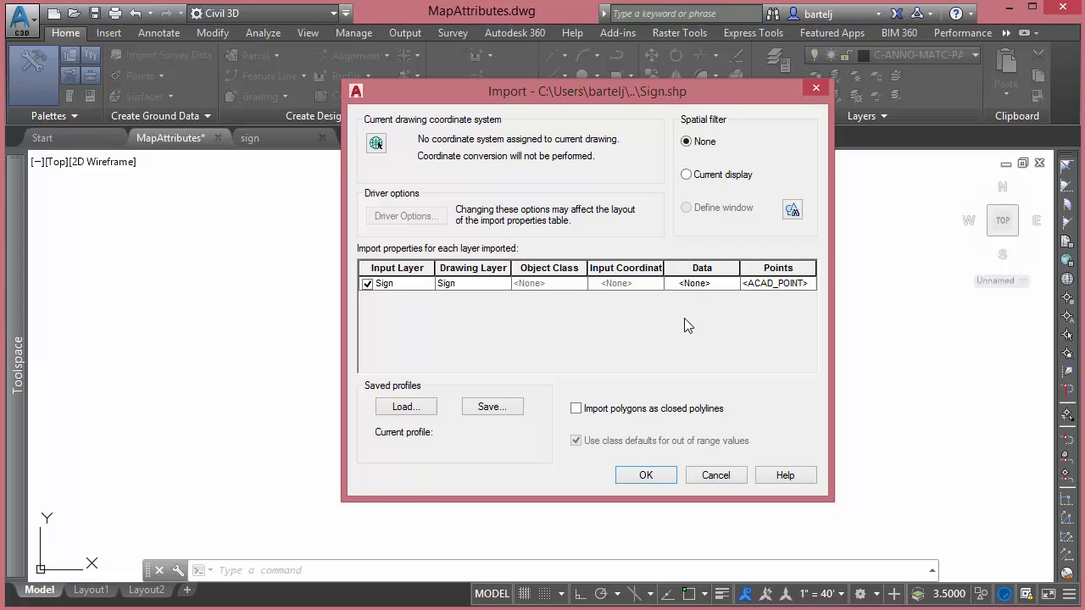
# Choose Create object data for the Sign layer and review its Select Fields mapping
pyautogui.click(716, 285)
pyautogui.click(732, 285)
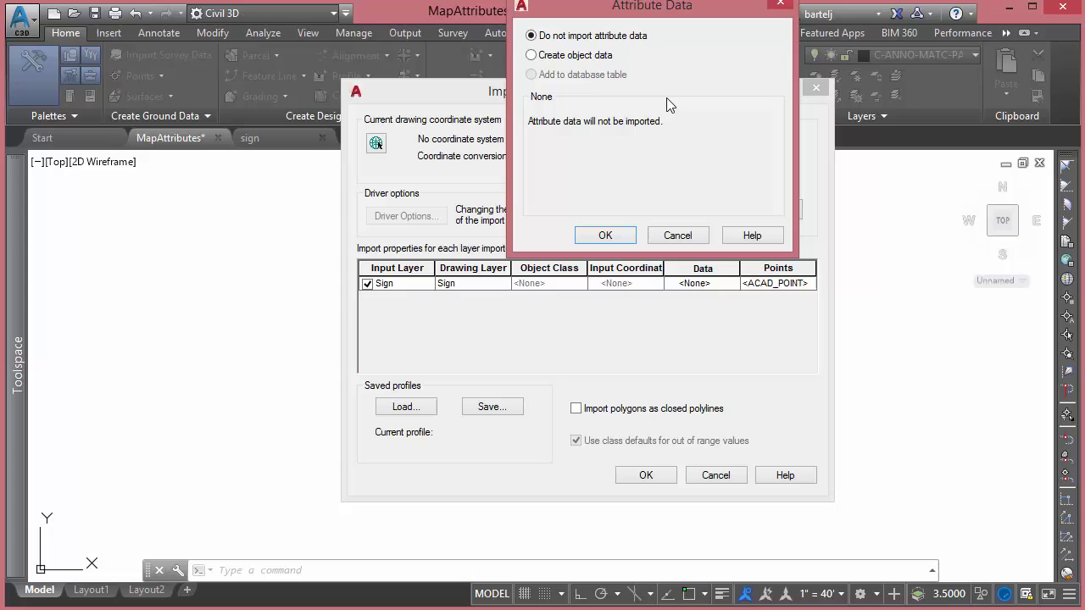
pyautogui.moveTo(670, 9); pyautogui.dragTo(648, 87)
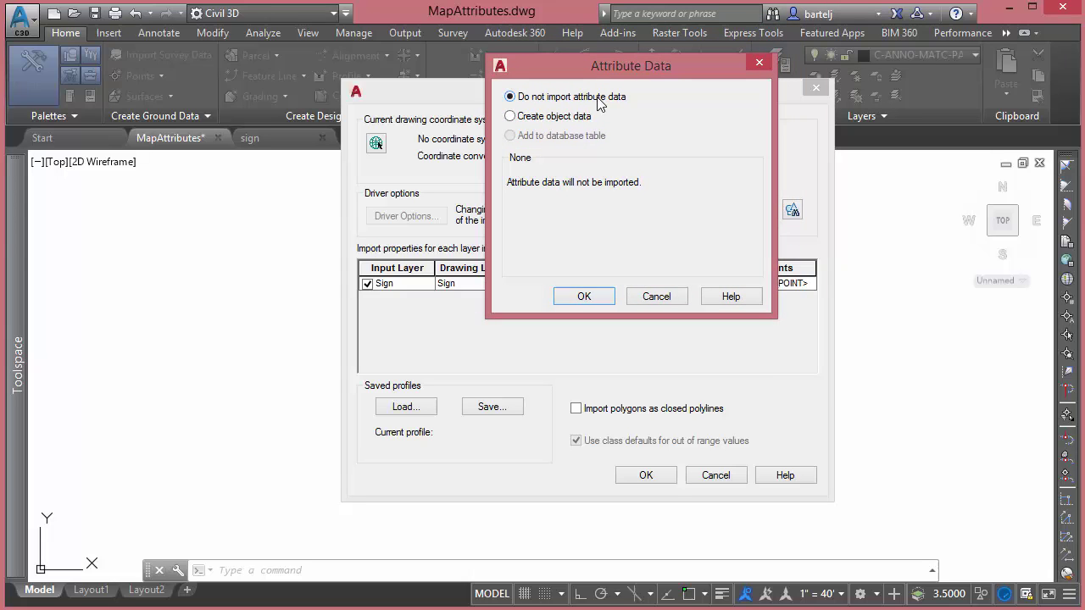
pyautogui.click(510, 117)
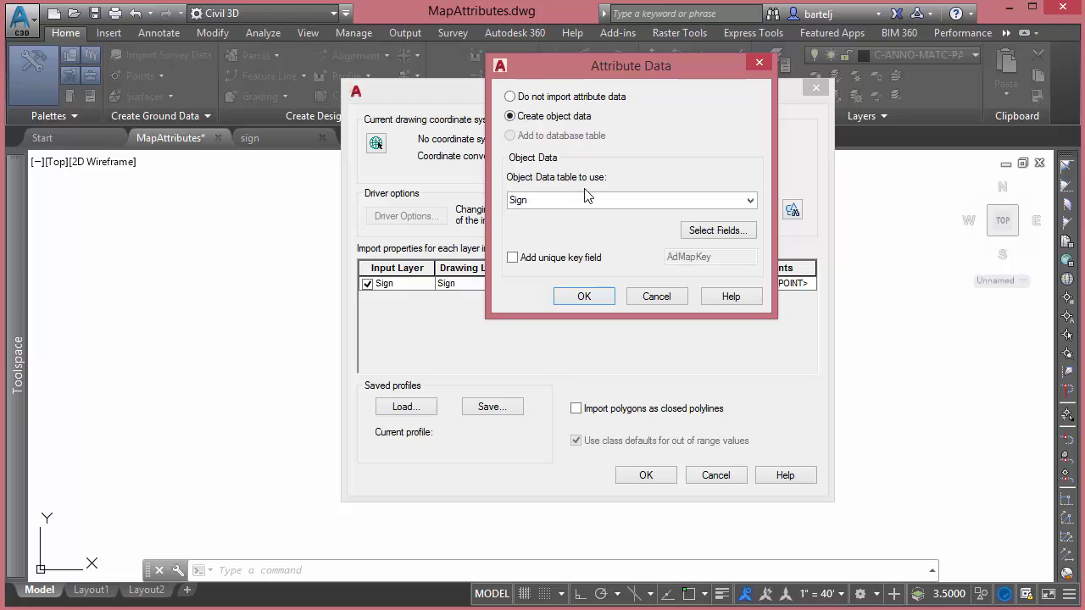
pyautogui.click(703, 236)
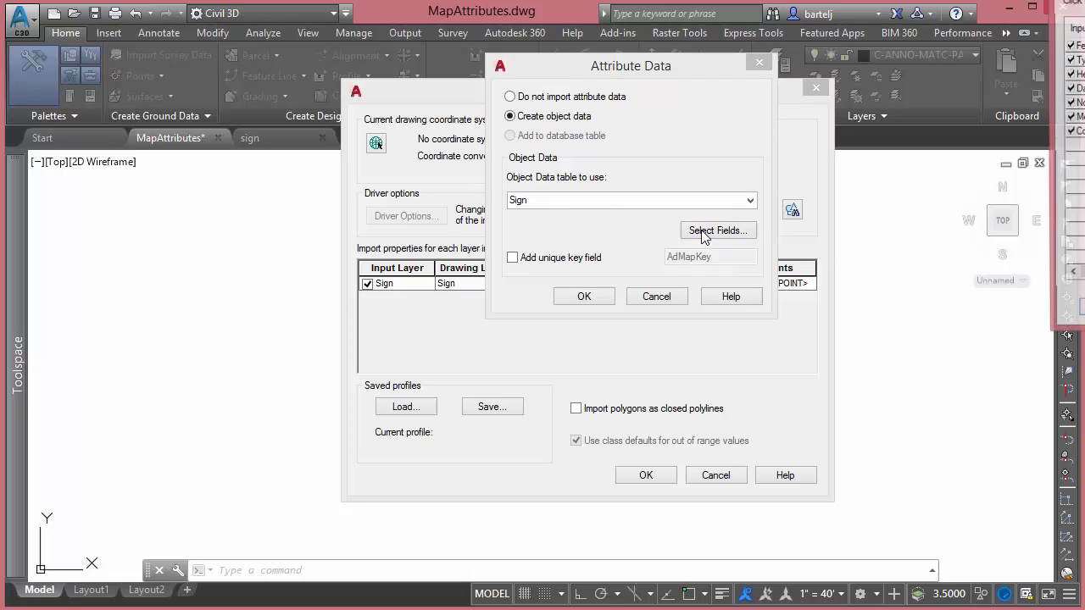
pyautogui.moveTo(1075, 3); pyautogui.dragTo(625, 98)
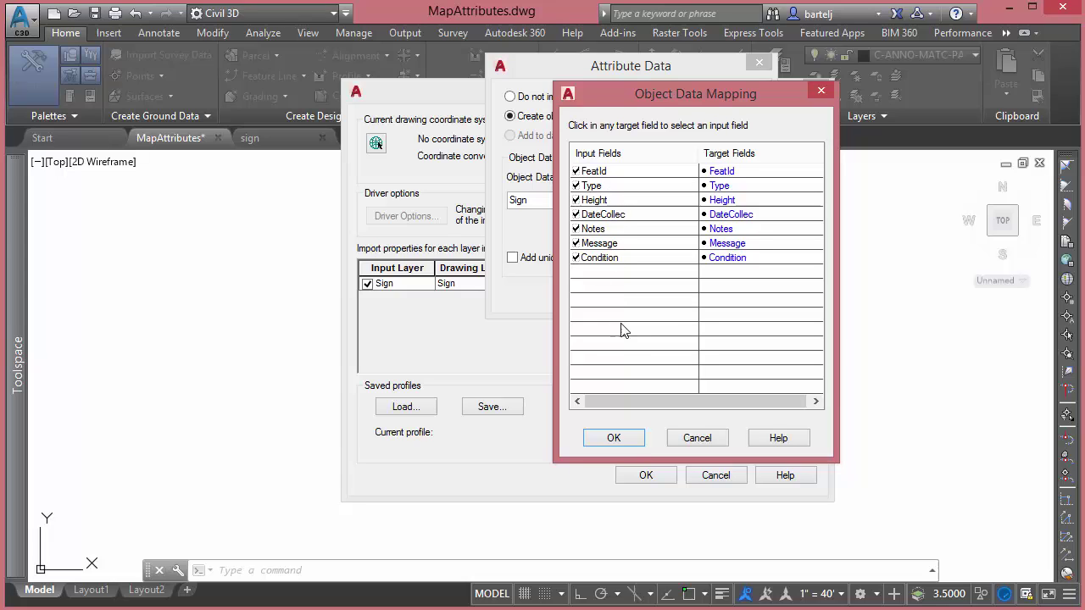
pyautogui.click(624, 434)
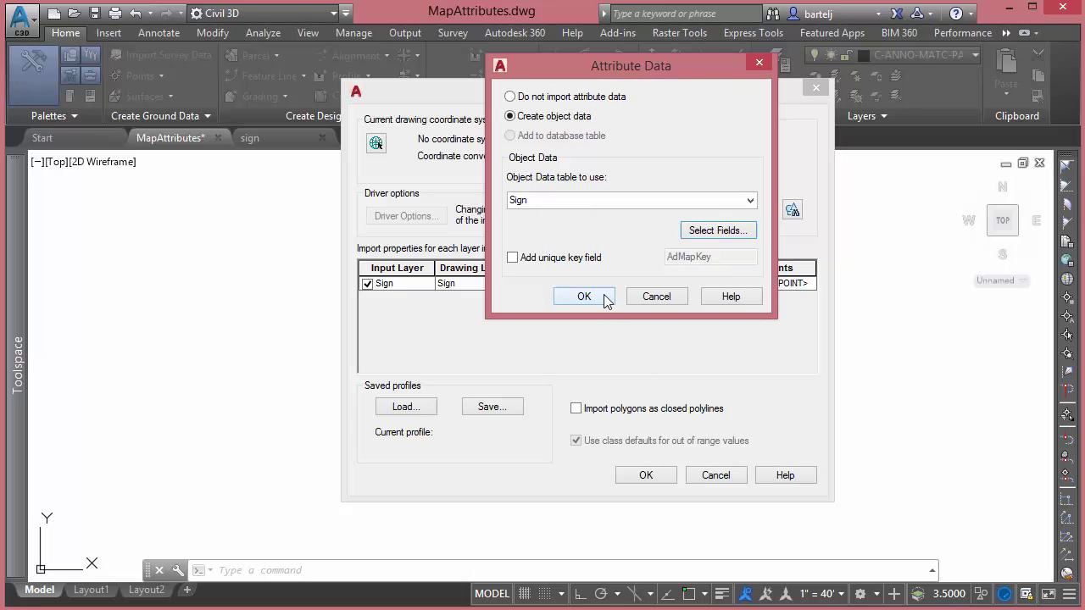
# Cancel the Attribute Data, Import and Import Location dialogs without importing
pyautogui.click(654, 295)
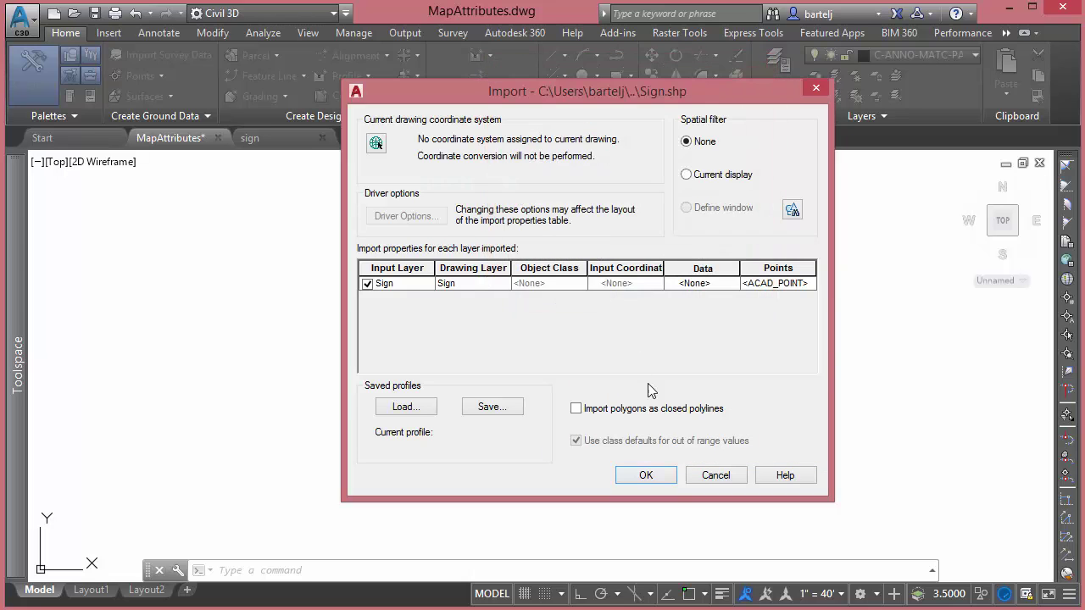
pyautogui.click(716, 475)
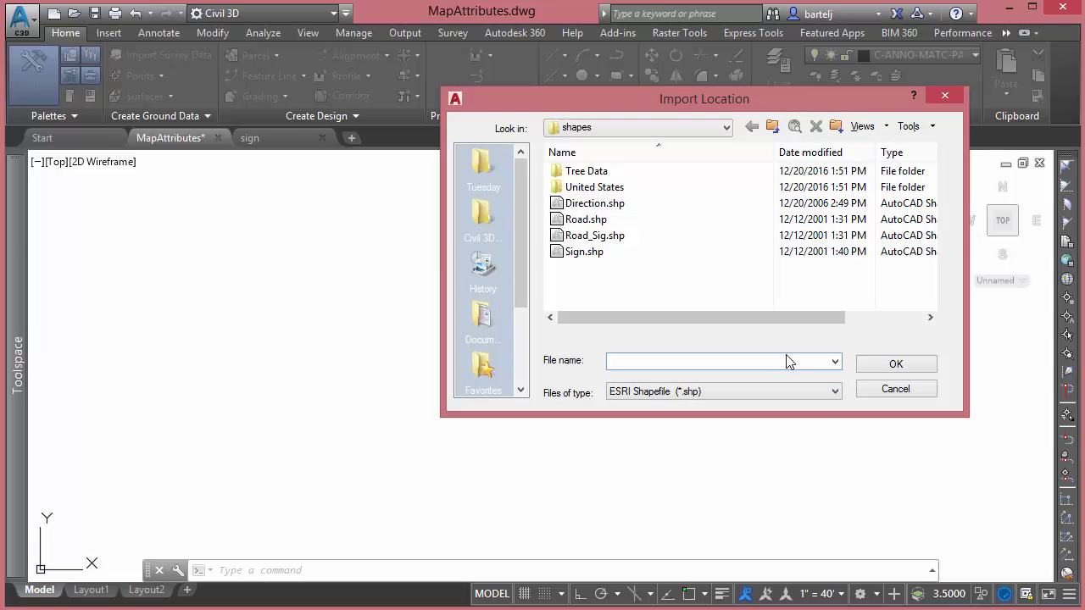
pyautogui.click(874, 391)
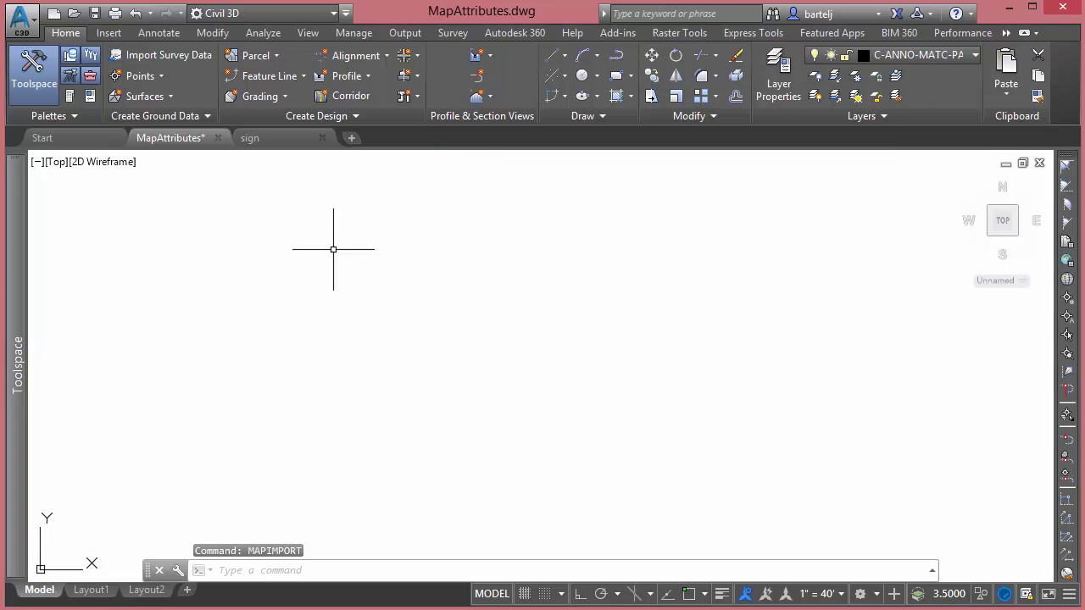
# Switch to sign.dwg and inspect the CONDITION attribute definition beside the sign symbol
pyautogui.click(273, 143)
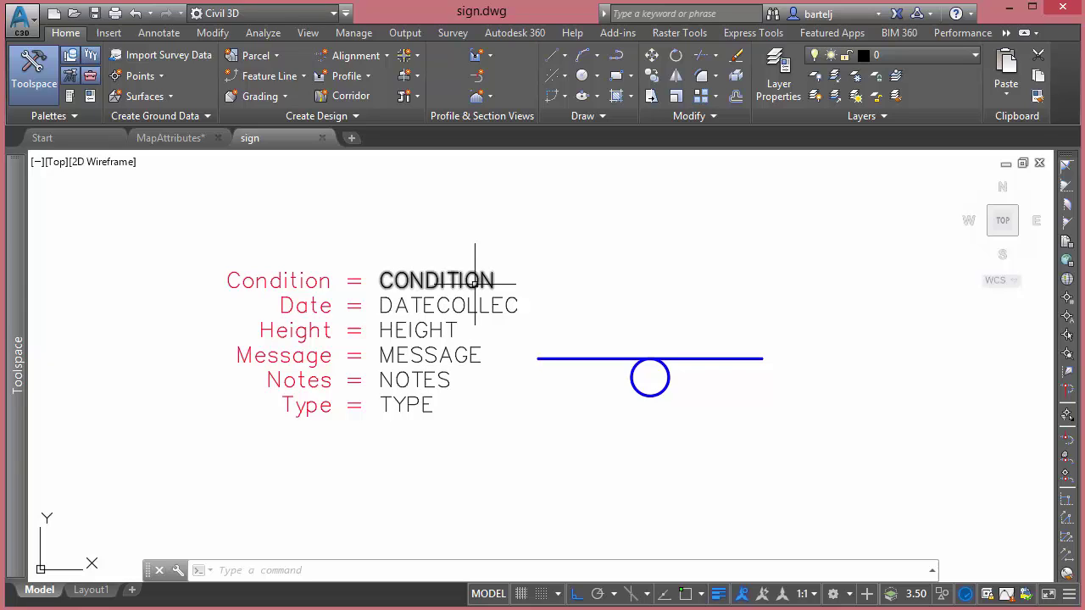
pyautogui.moveTo(478, 282)
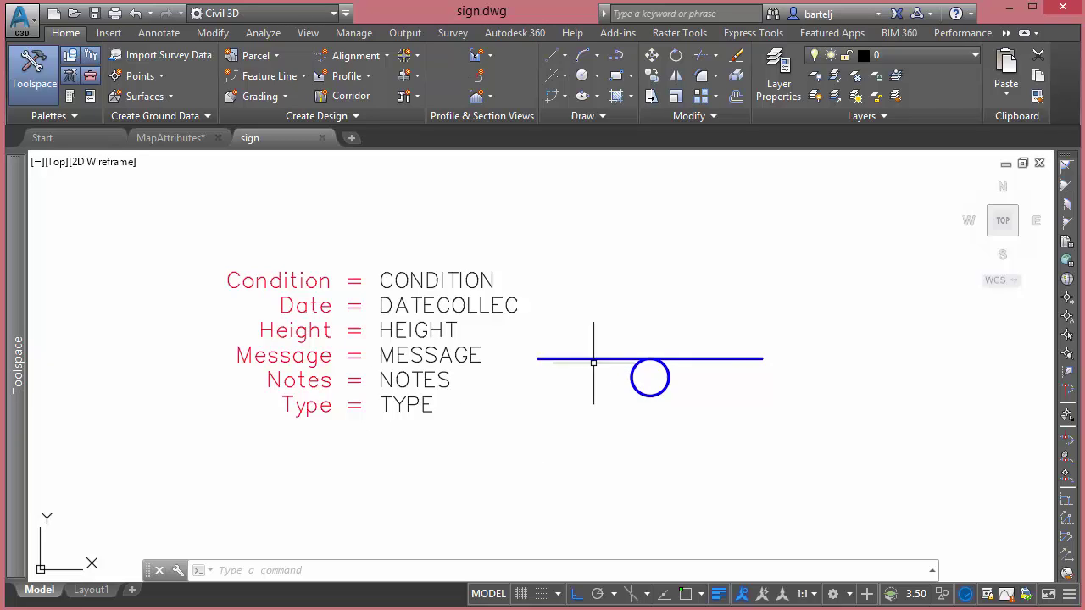
# In MapAttributes, start INSERT with sign.dwg browsed in as the block to place
pyautogui.click(186, 141)
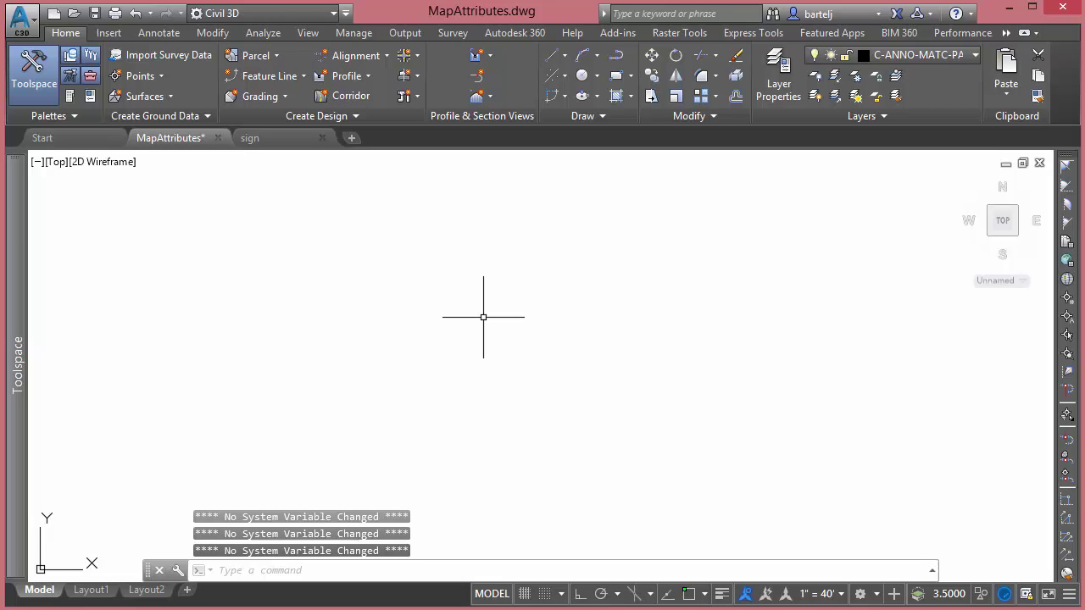
pyautogui.write('insert')
pyautogui.press('Return')
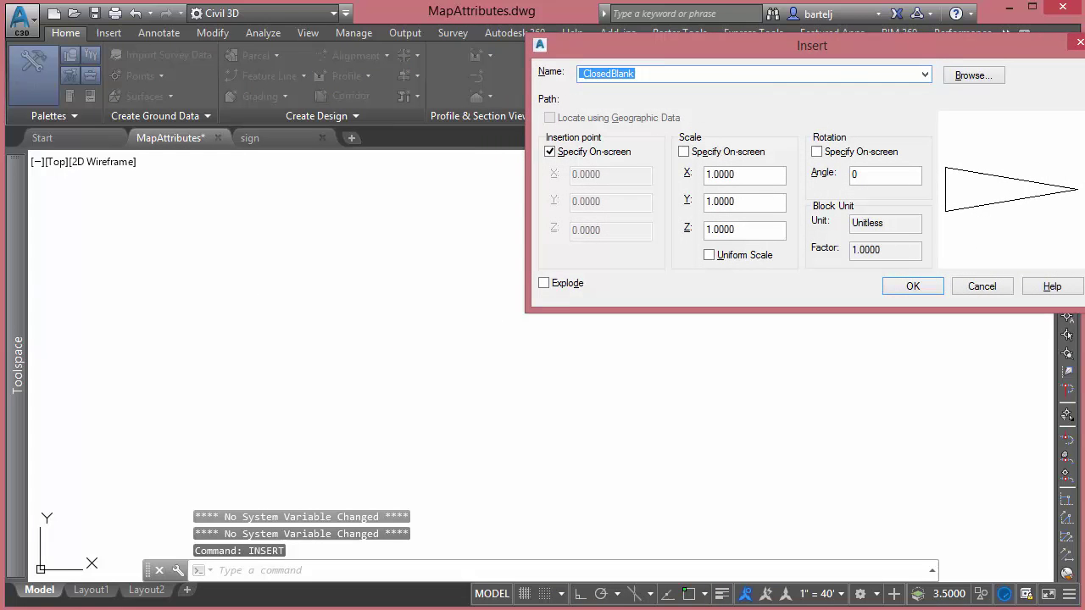
pyautogui.moveTo(789, 43); pyautogui.dragTo(637, 105)
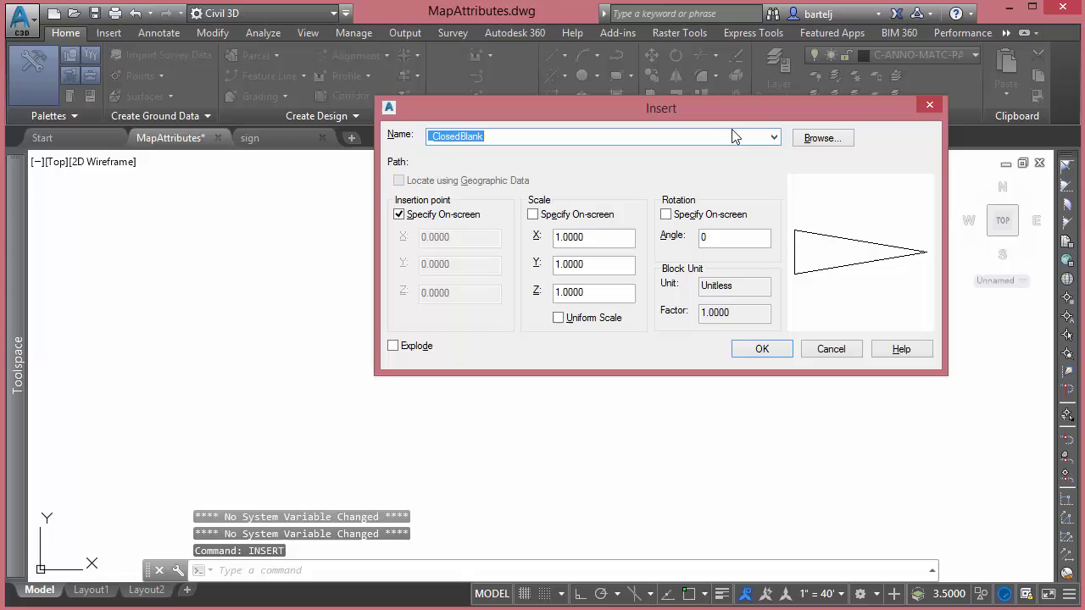
pyautogui.click(818, 138)
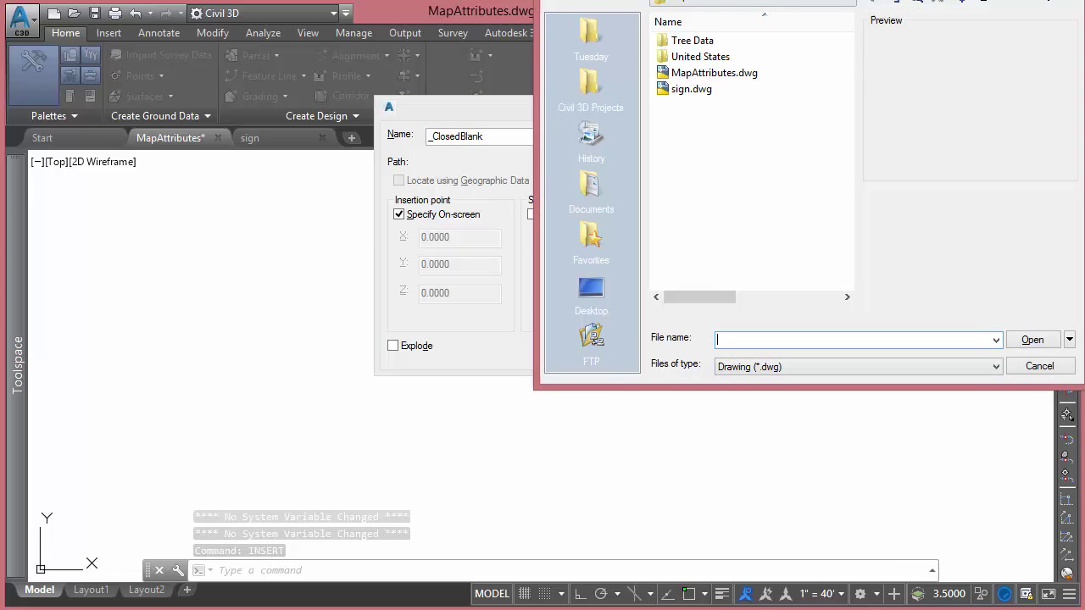
pyautogui.moveTo(813, 2)
pyautogui.mouseDown()
pyautogui.moveTo(738, 48)
pyautogui.moveTo(703, 87)
pyautogui.mouseUp()
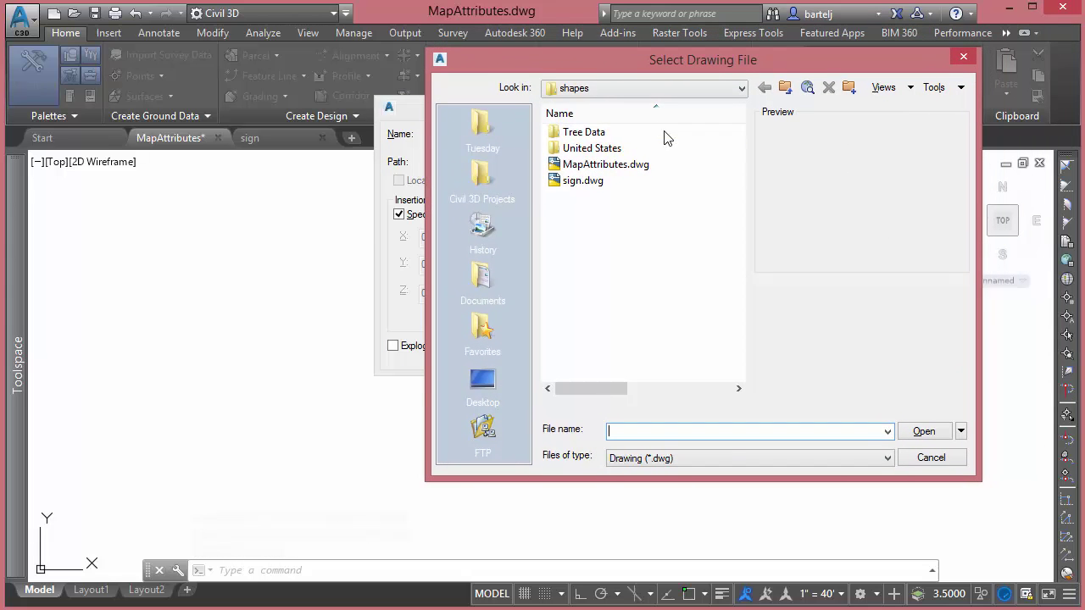
pyautogui.click(591, 181)
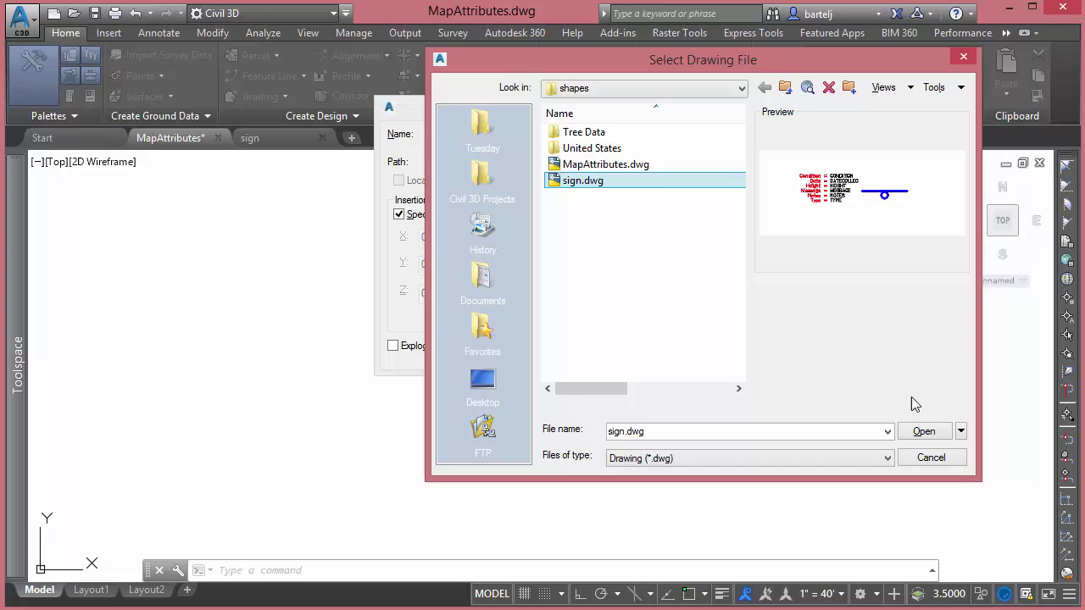
pyautogui.click(917, 432)
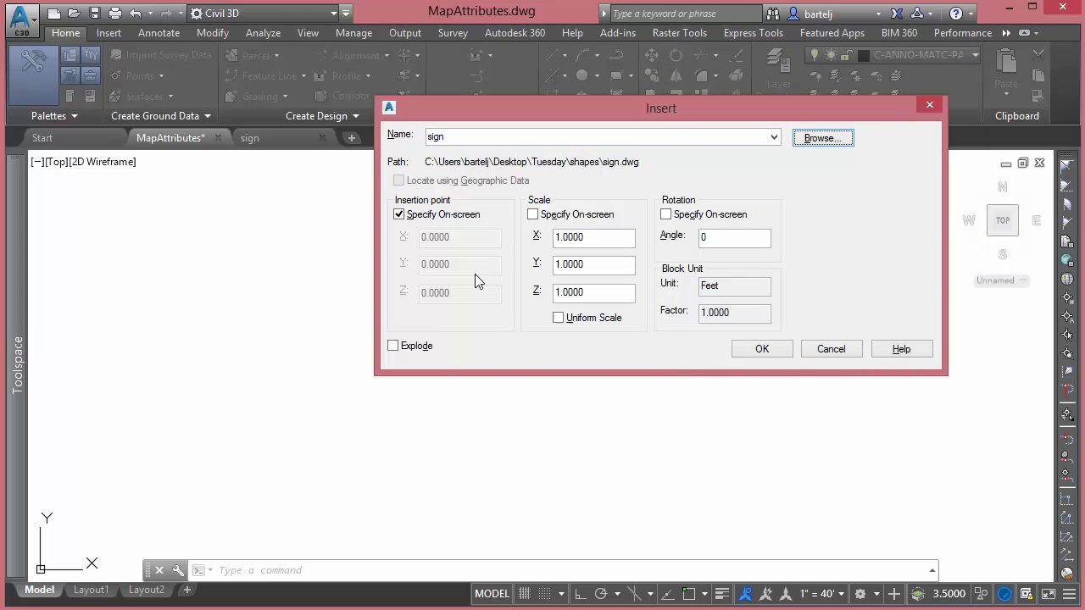
pyautogui.click(762, 349)
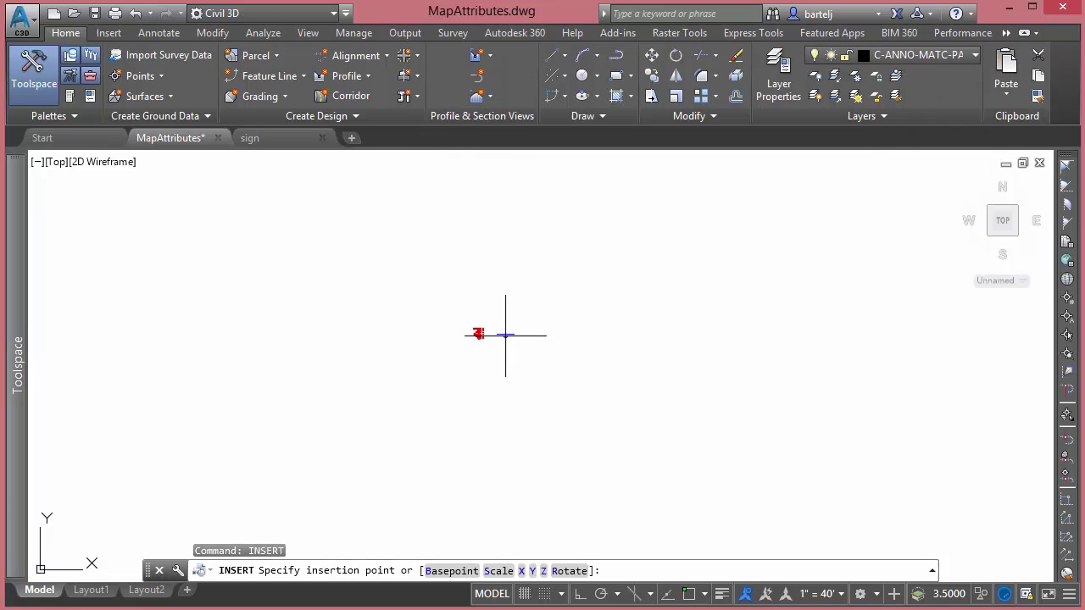
# Place a test sign block with empty attribute values, then select and delete it
pyautogui.click(510, 333)
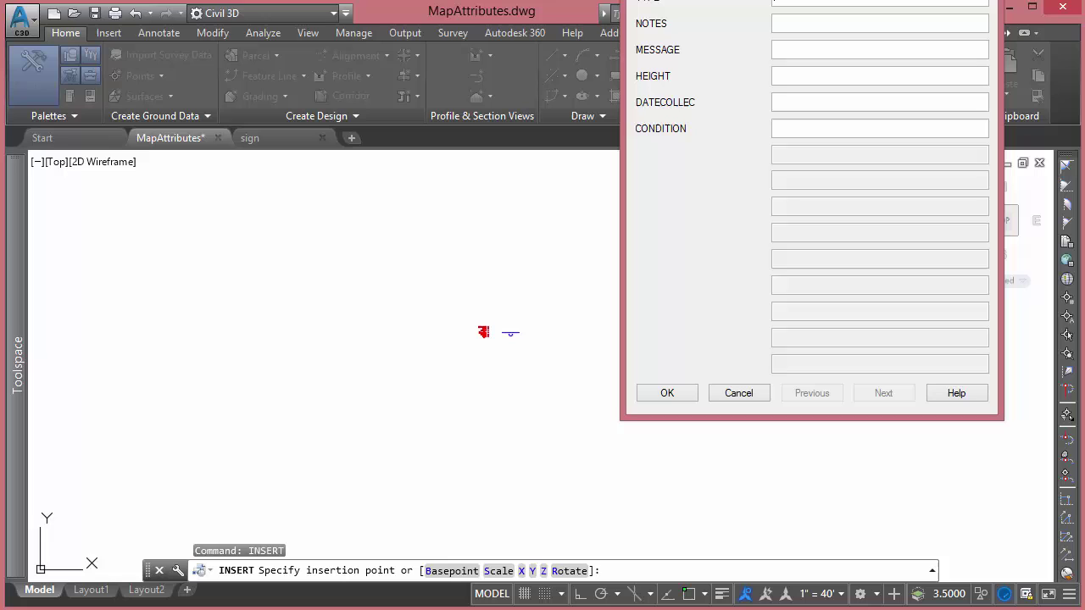
pyautogui.moveTo(778, 0); pyautogui.dragTo(735, 59)
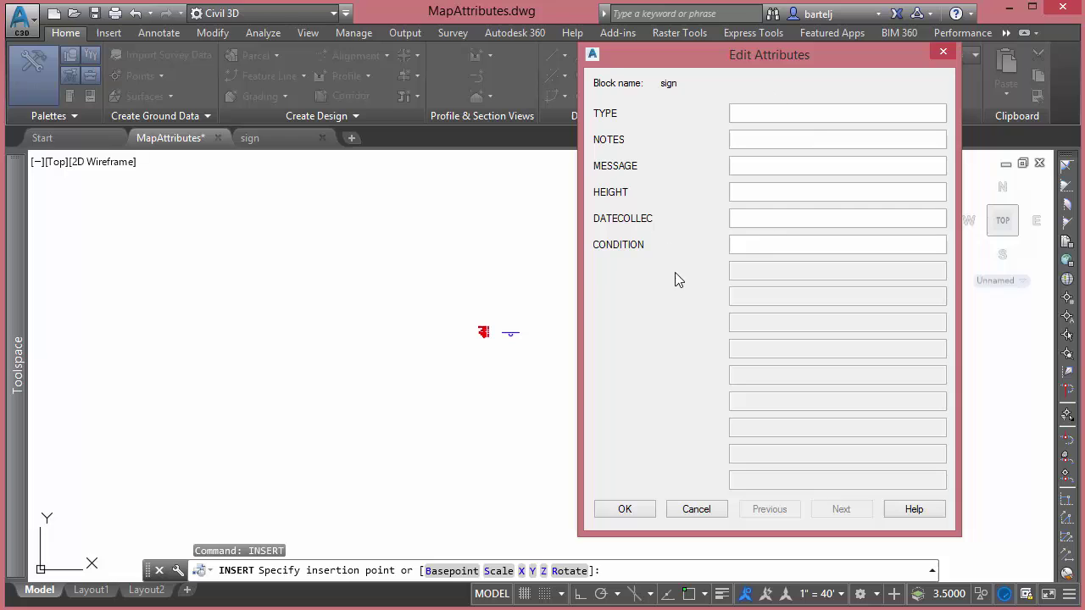
pyautogui.click(625, 510)
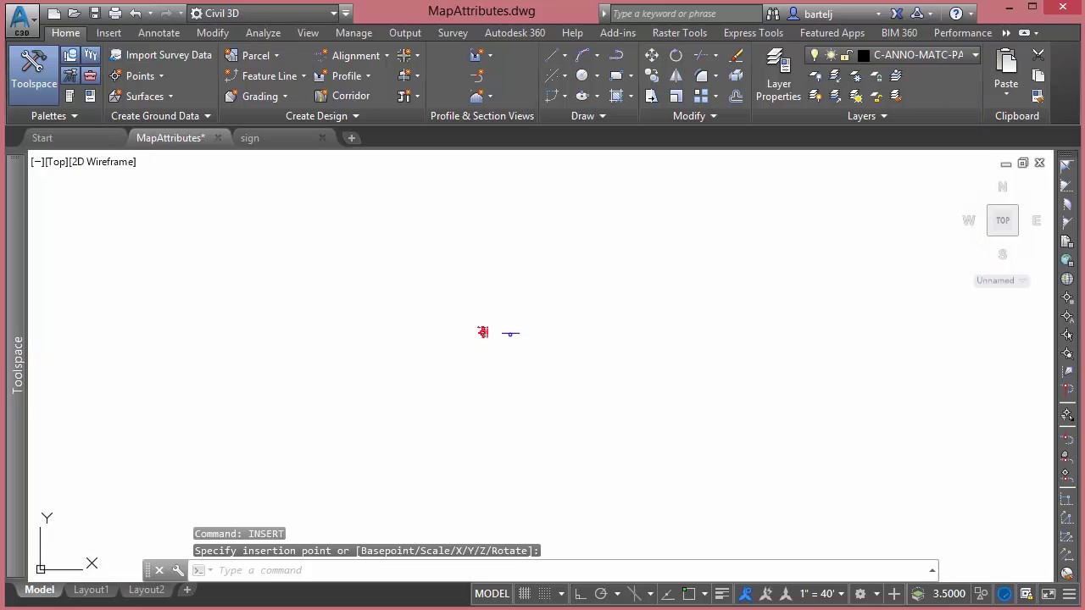
pyautogui.click(509, 340)
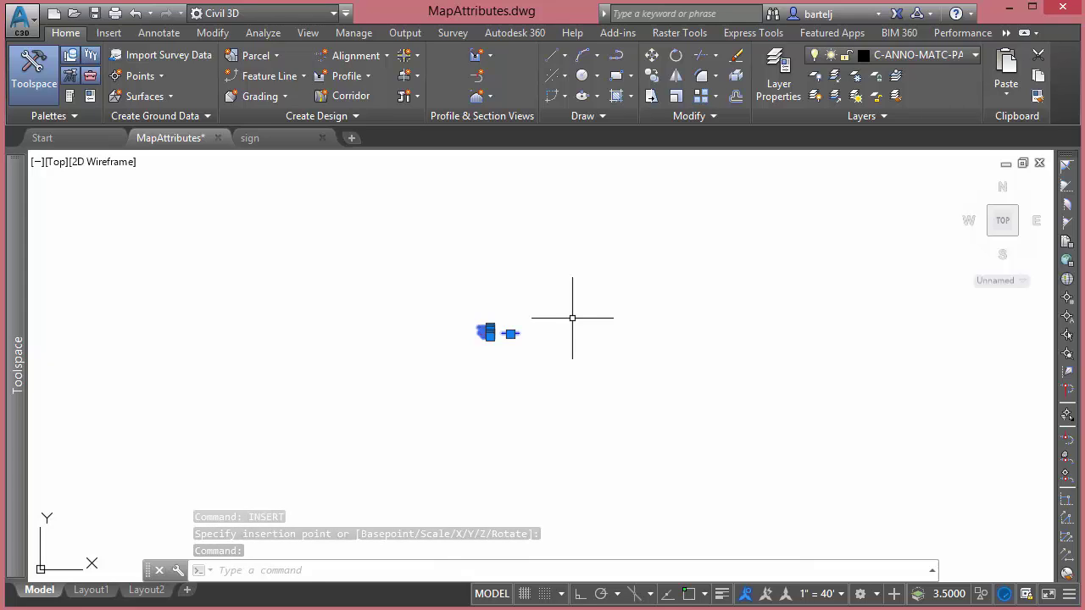
pyautogui.press('Delete')
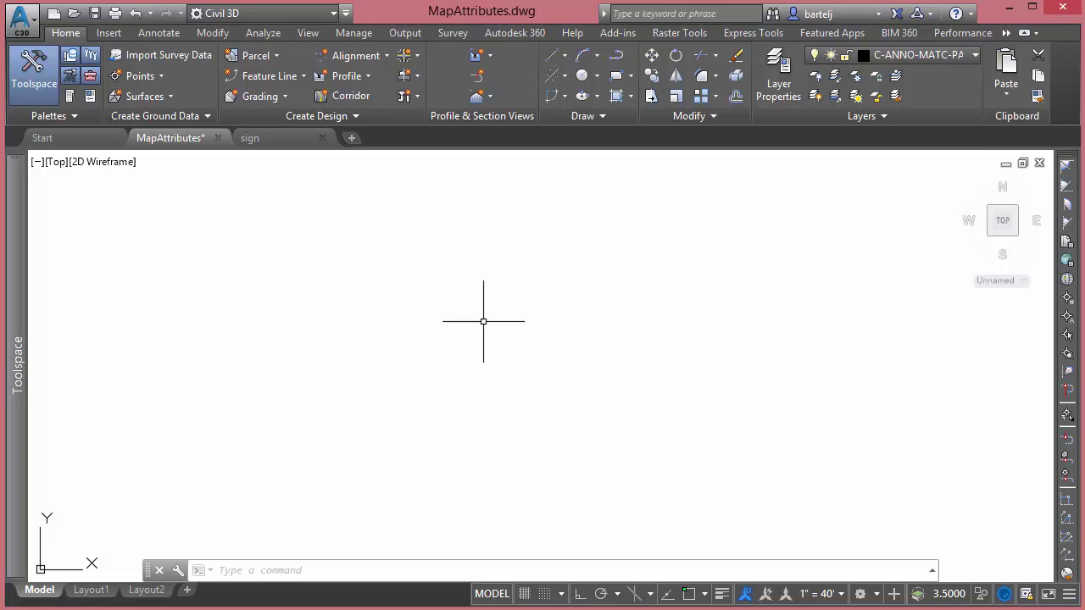
# Run MAPIMPORT again and choose Sign.shp as the file to import
pyautogui.write('m')
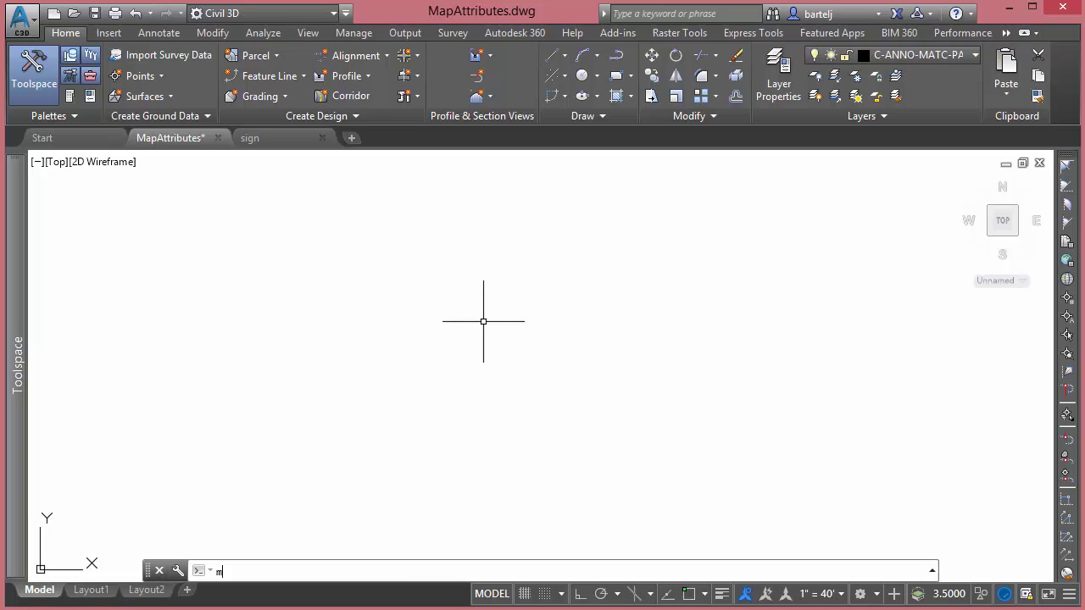
pyautogui.write('apimport')
pyautogui.press('Return')
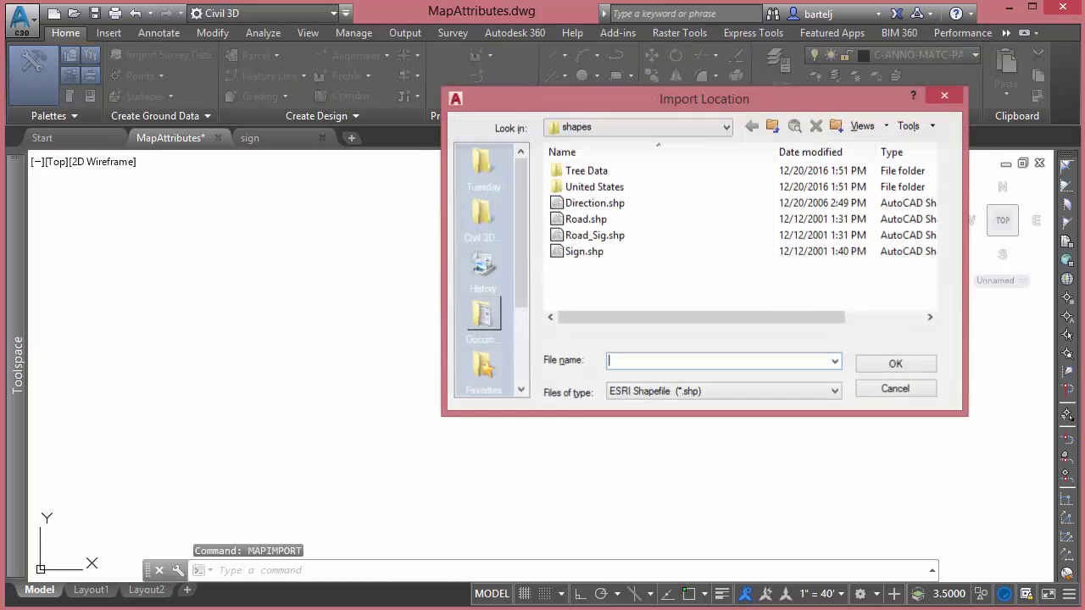
pyautogui.click(581, 252)
pyautogui.click(866, 365)
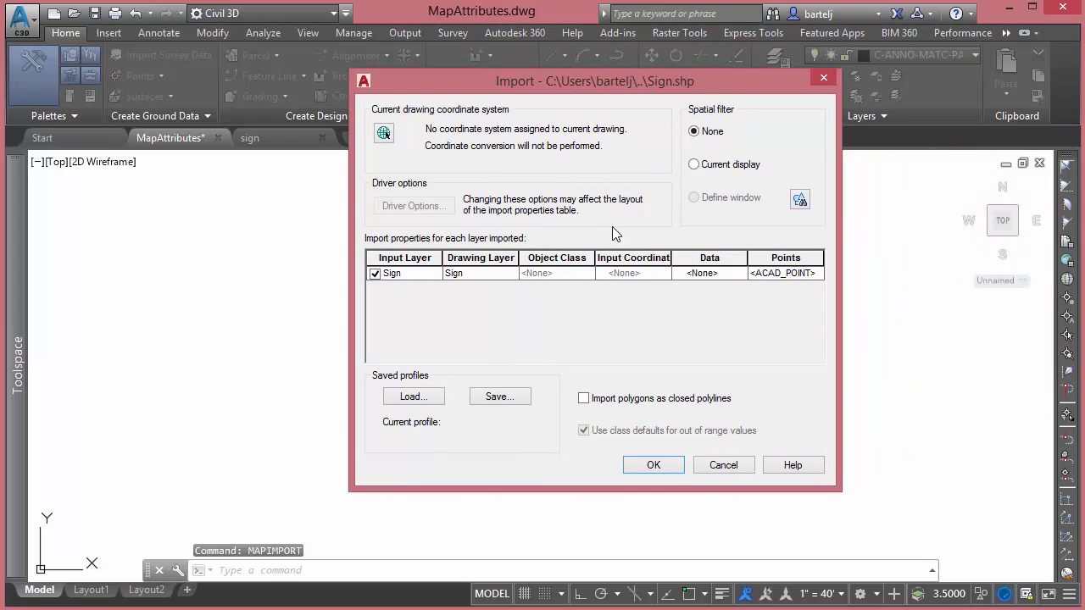
# Set the Sign layer's data to Create object data in the Sign table, accepting the field mapping
pyautogui.click(739, 274)
pyautogui.moveTo(658, 17); pyautogui.dragTo(619, 93)
pyautogui.click(508, 141)
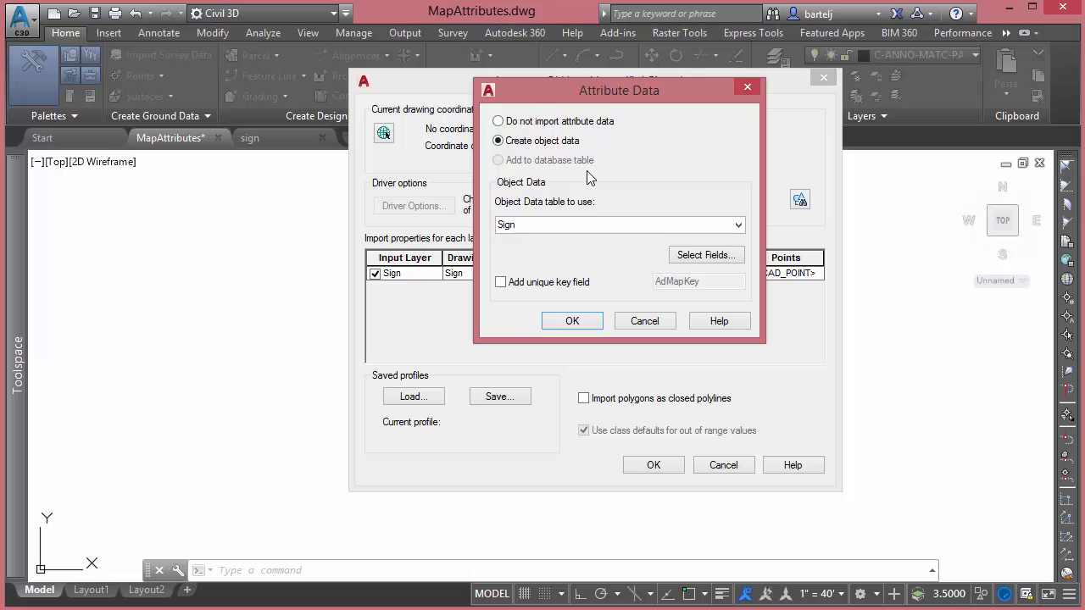
pyautogui.click(696, 255)
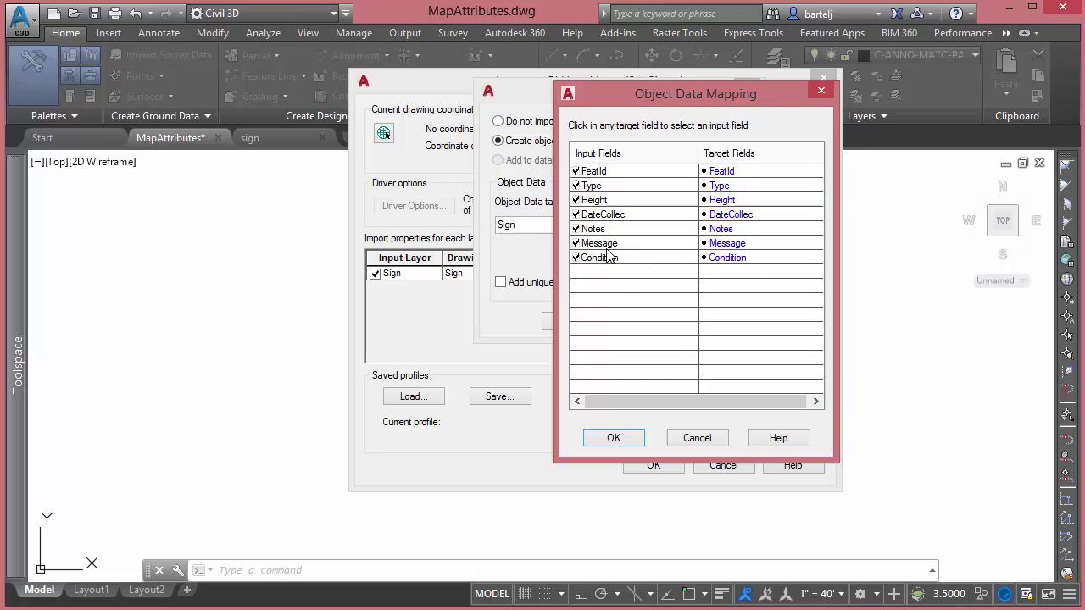
pyautogui.click(615, 438)
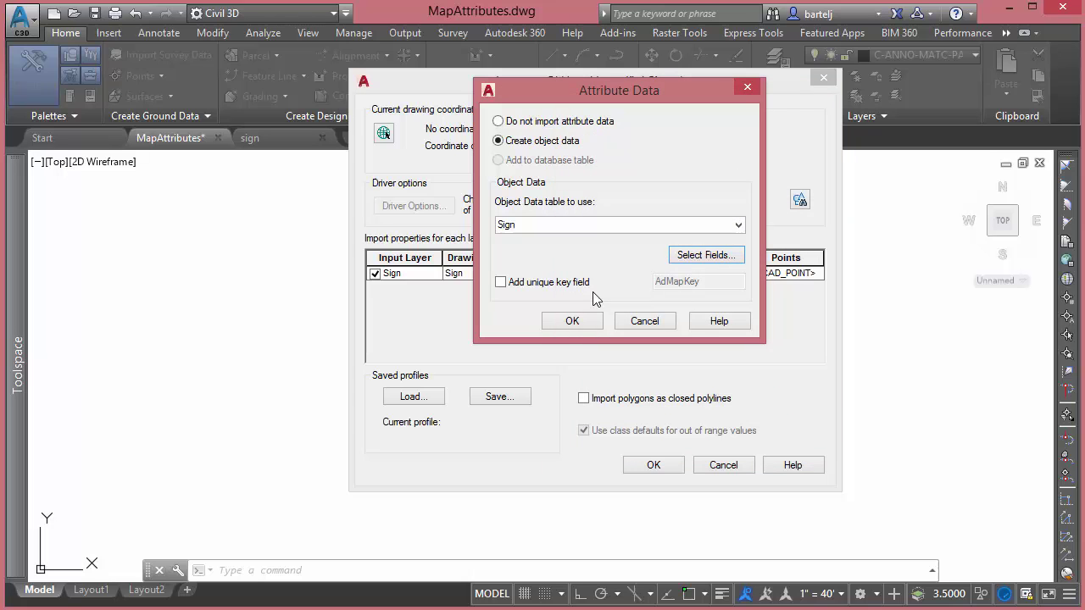
pyautogui.click(573, 321)
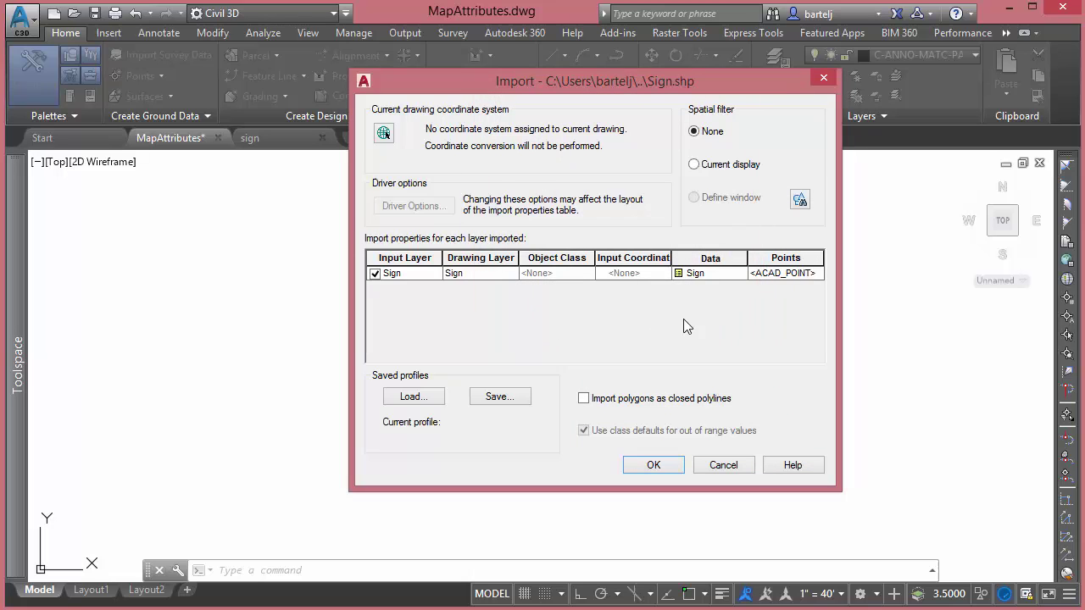
# Map Sign points to the 'sign' block with attribute values taken from shapefile fields
pyautogui.click(803, 280)
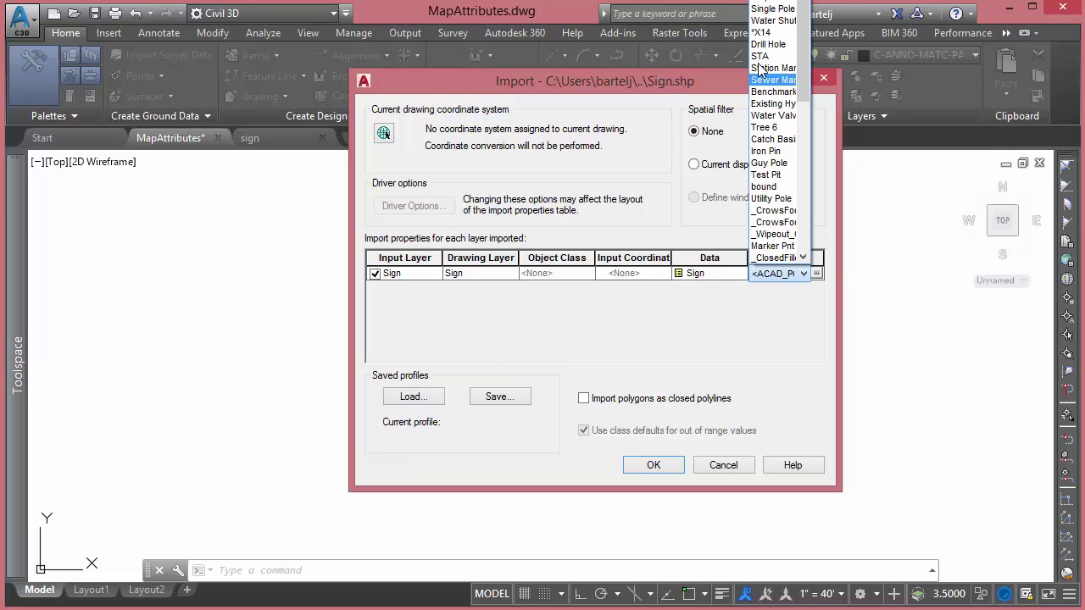
pyautogui.click(817, 274)
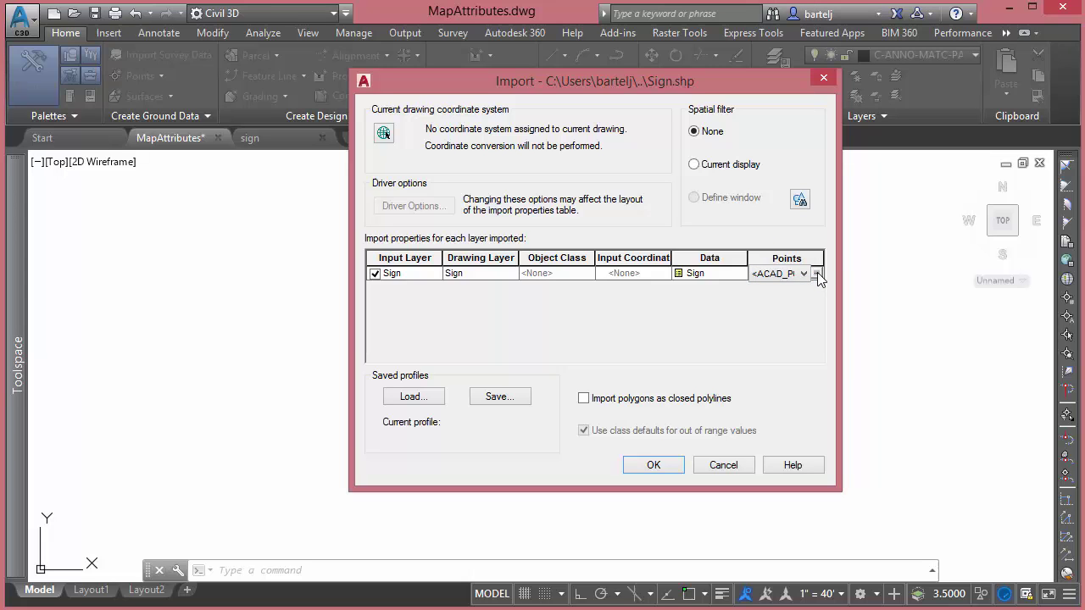
pyautogui.click(815, 272)
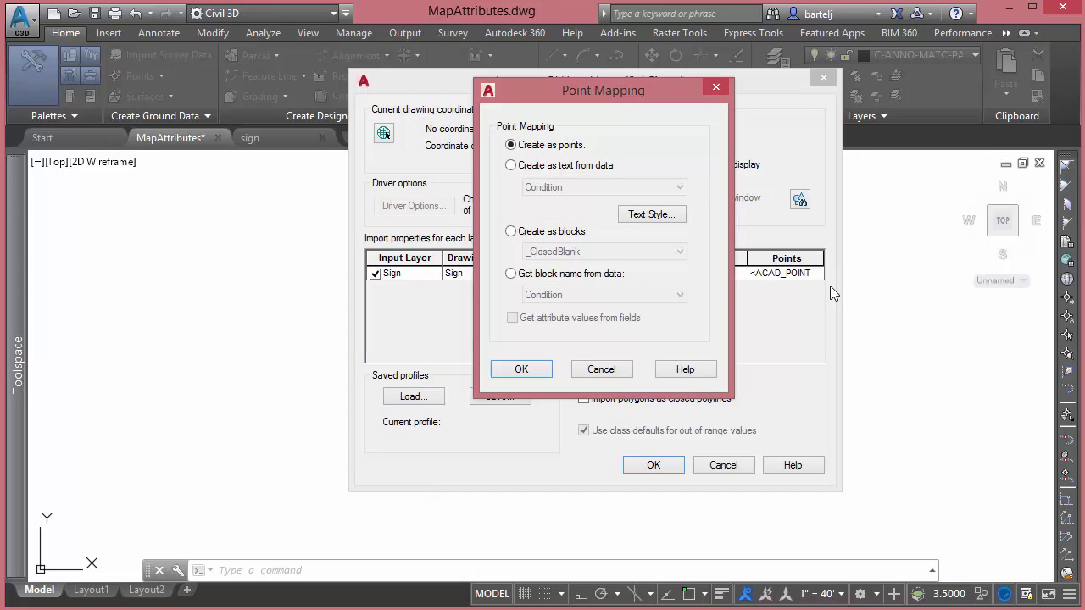
pyautogui.click(511, 232)
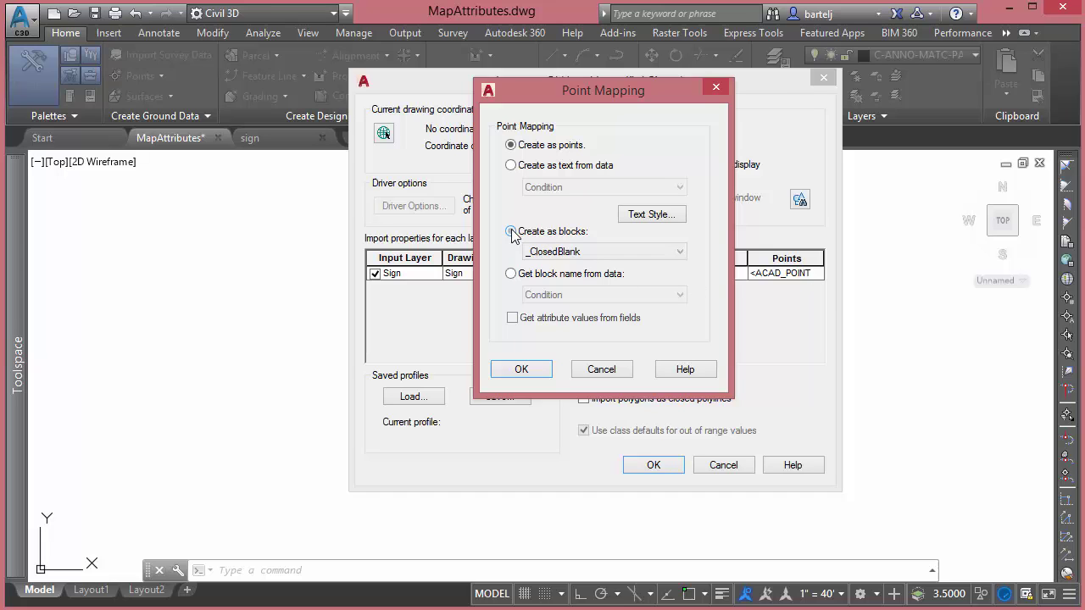
pyautogui.click(679, 252)
pyautogui.moveTo(679, 279); pyautogui.dragTo(685, 443)
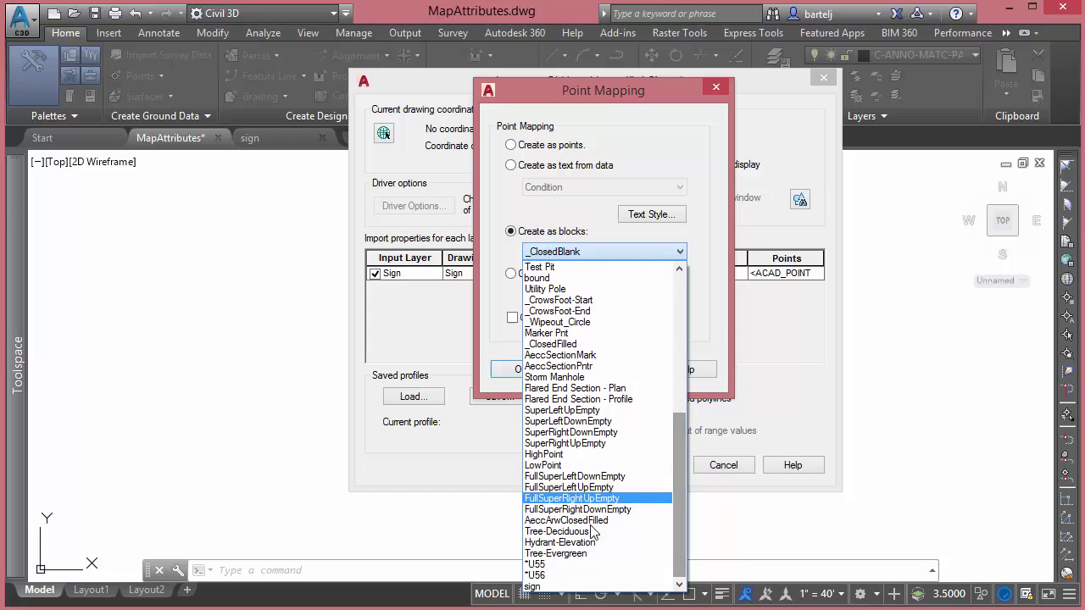
pyautogui.click(551, 587)
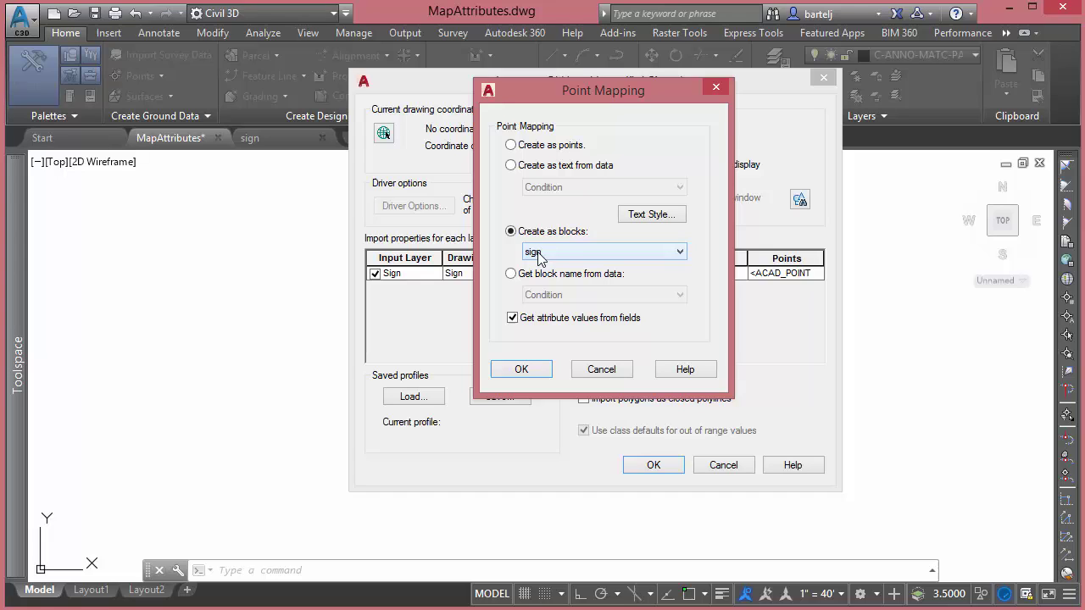
pyautogui.click(522, 369)
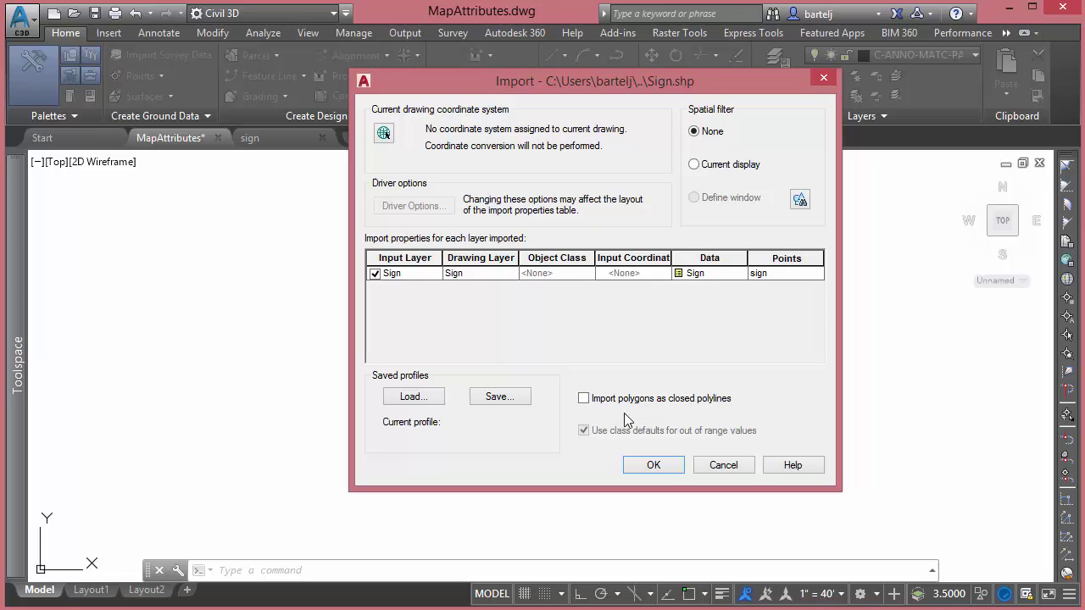
# Run the import, then zoom and pan to inspect sign blocks showing values like Condition = Good
pyautogui.click(654, 465)
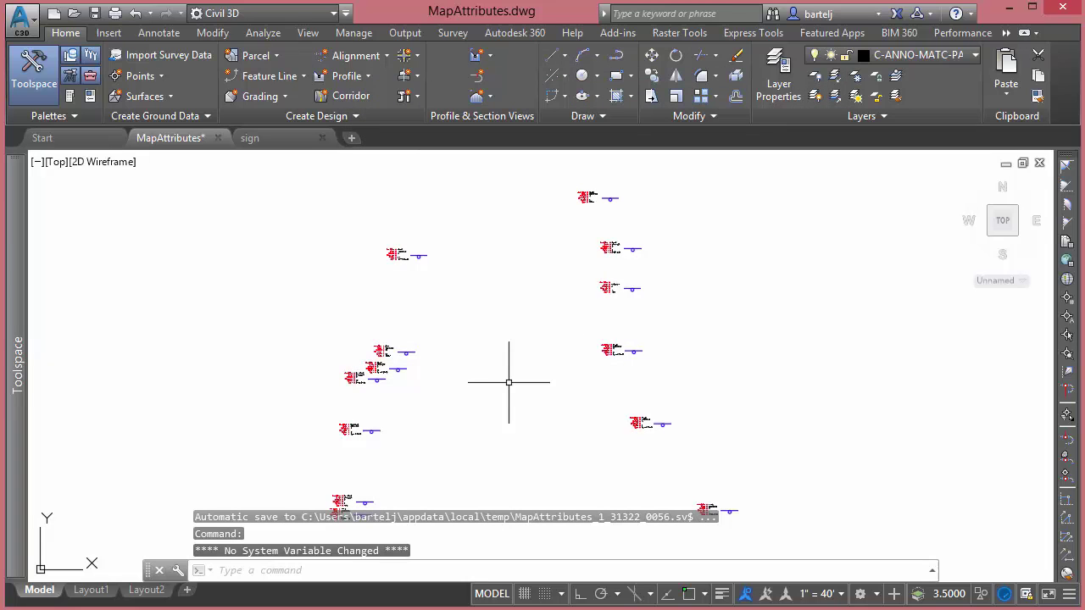
pyautogui.scroll(2, 358, 374)
pyautogui.scroll(3, 358, 374)
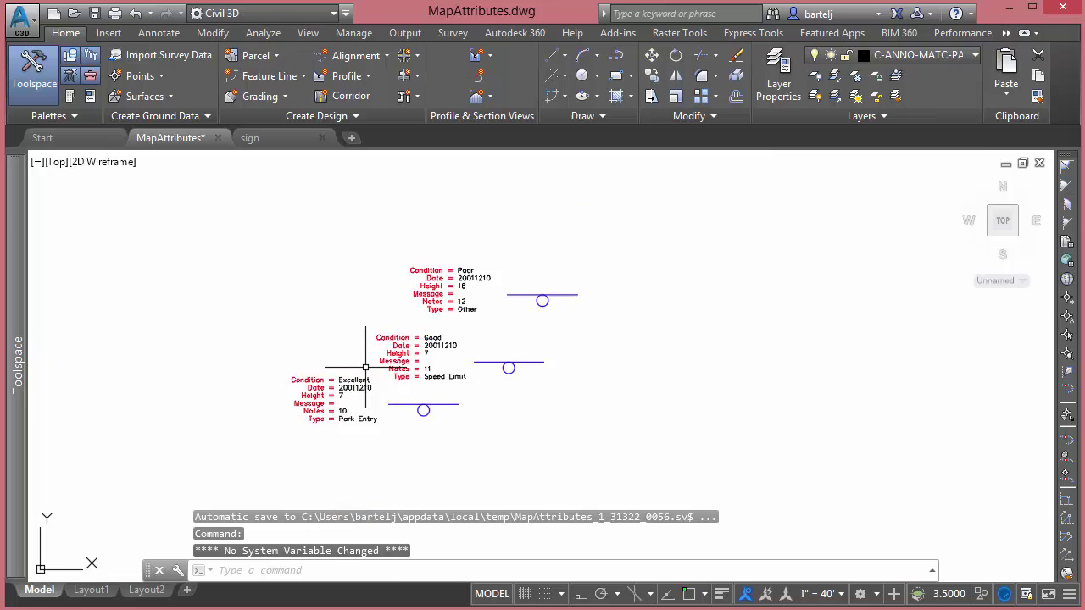
pyautogui.moveTo(356, 353)
pyautogui.mouseDown(button='middle')
pyautogui.moveTo(429, 344)
pyautogui.moveTo(439, 322)
pyautogui.mouseUp(button='middle')
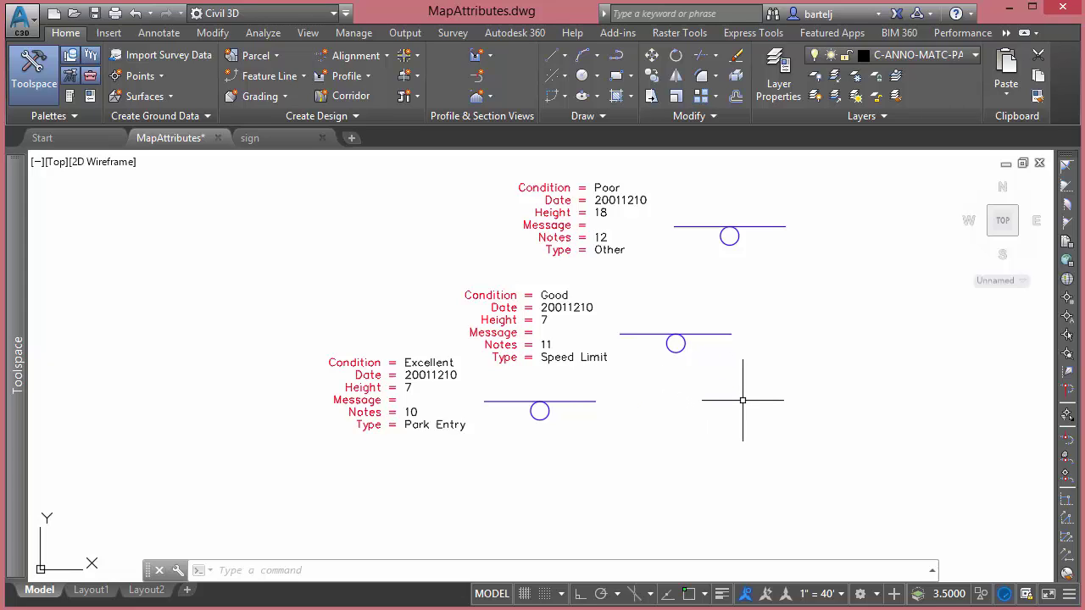
pyautogui.scroll(-2, 788, 404)
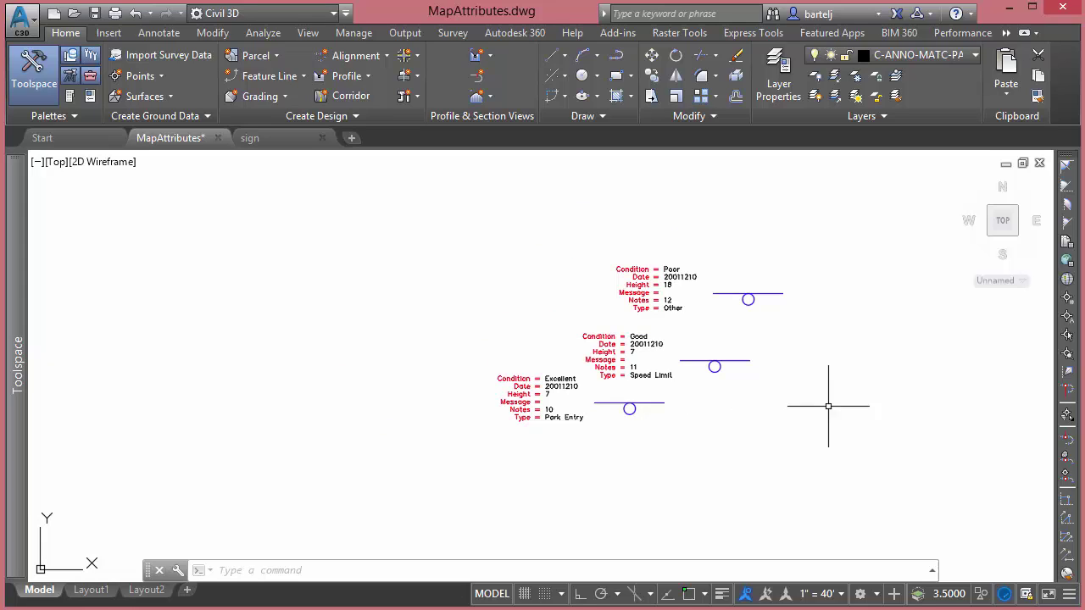
pyautogui.moveTo(840, 407); pyautogui.dragTo(625, 395, button='middle')
pyautogui.scroll(-4, 625, 395)
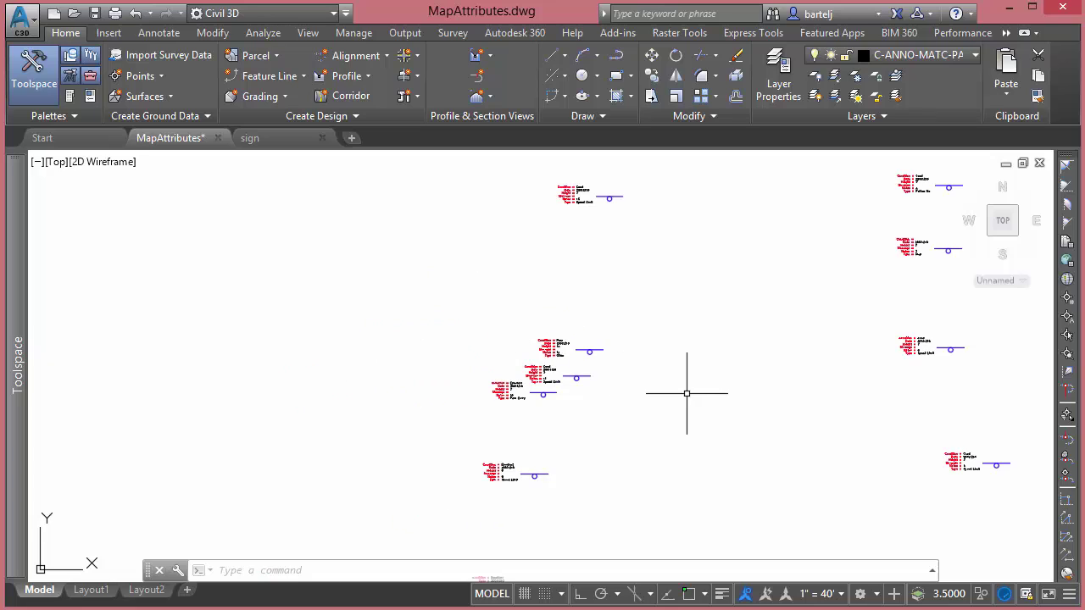
pyautogui.moveTo(693, 392); pyautogui.dragTo(567, 390, button='middle')
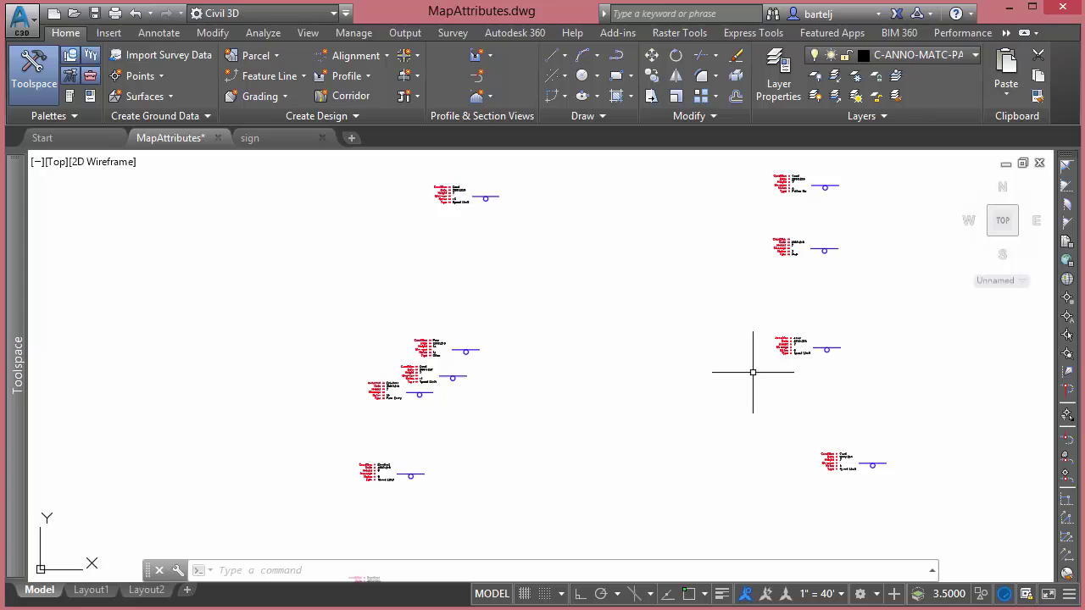
pyautogui.scroll(5, 821, 352)
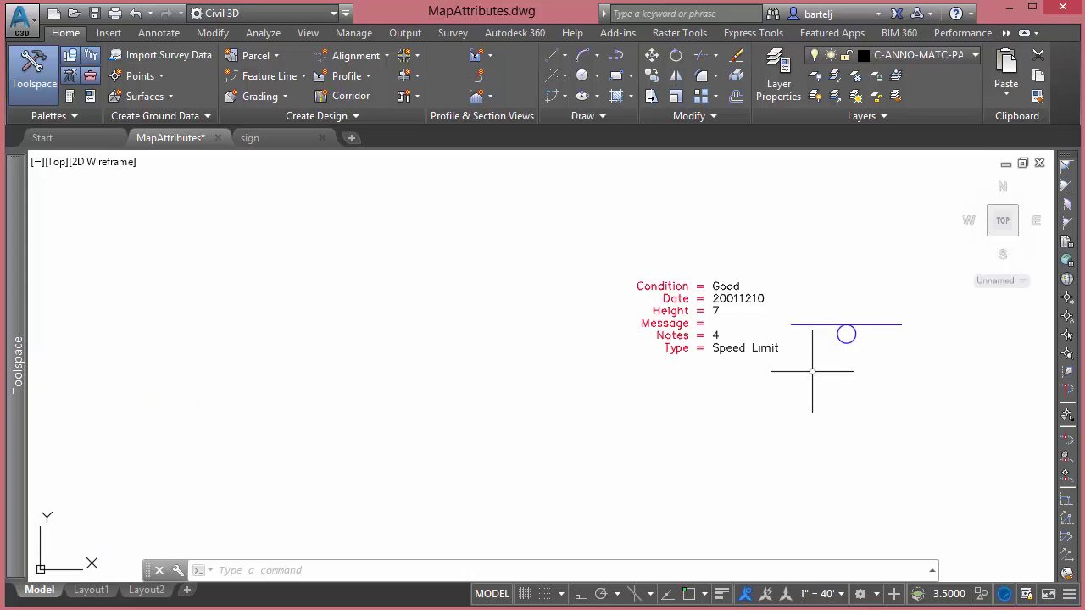